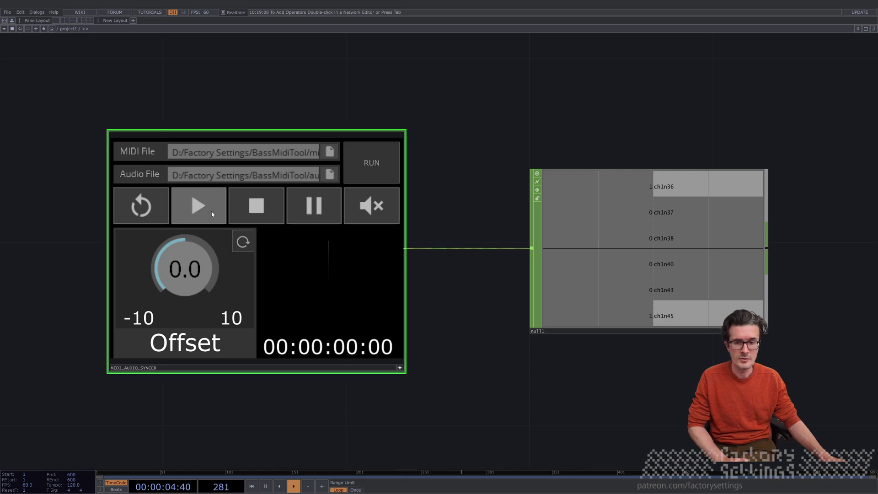
Start the syncer playing, then test its Stop, Restart and Pause/resume controls
click(200, 209)
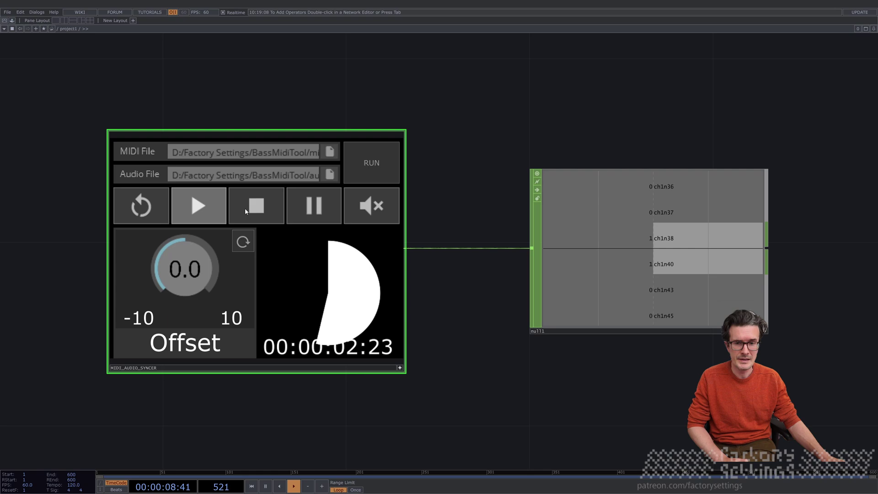
click(247, 208)
click(199, 209)
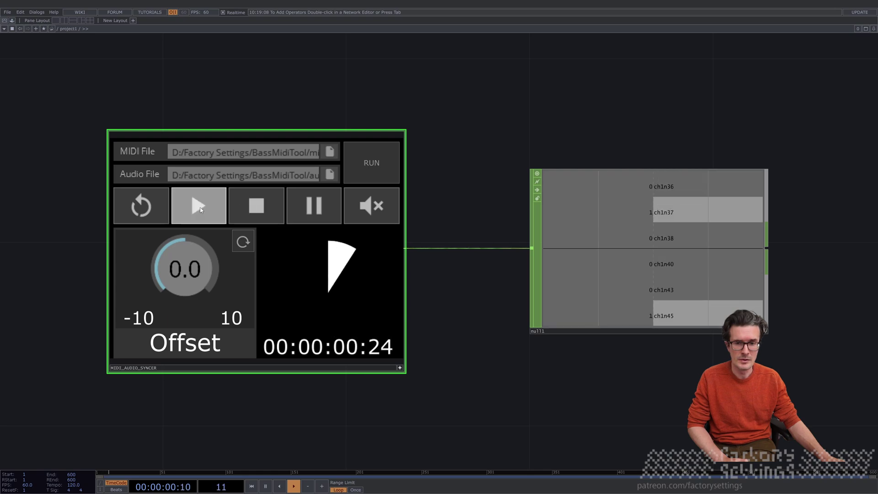
click(148, 209)
click(148, 209)
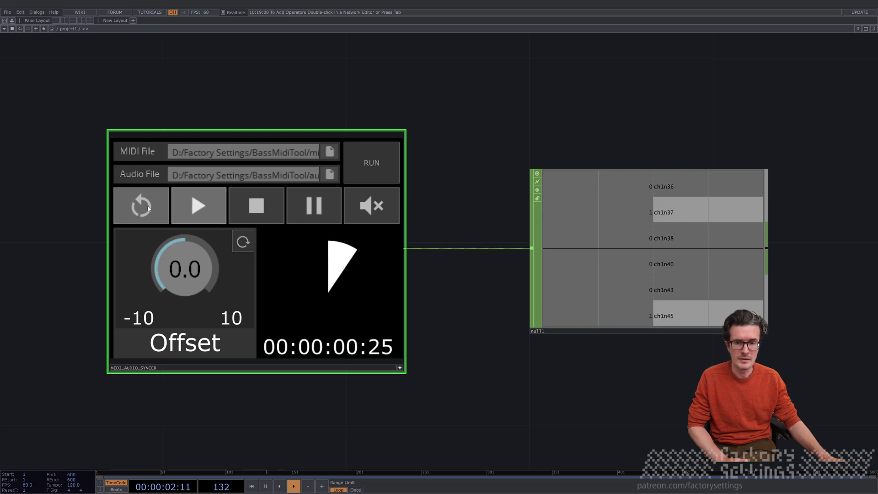
click(307, 204)
click(316, 207)
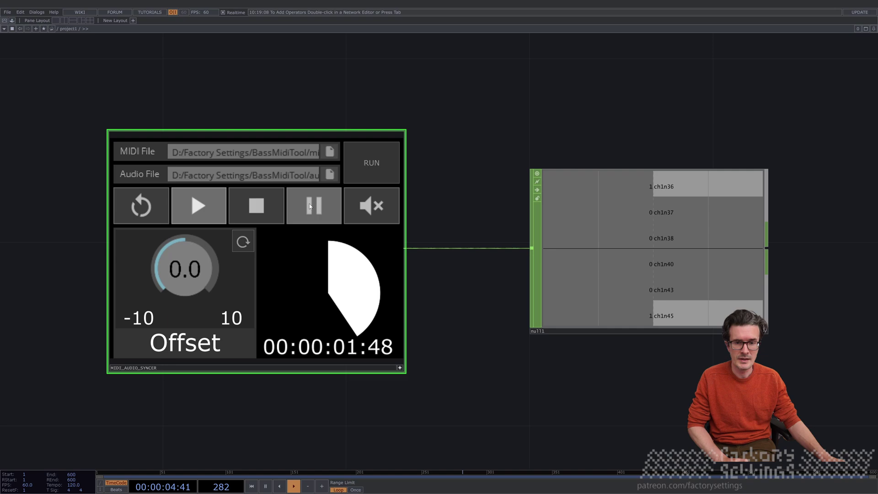
Mute the audio, stop and reset the timecode, then unmute and resume playback
click(374, 206)
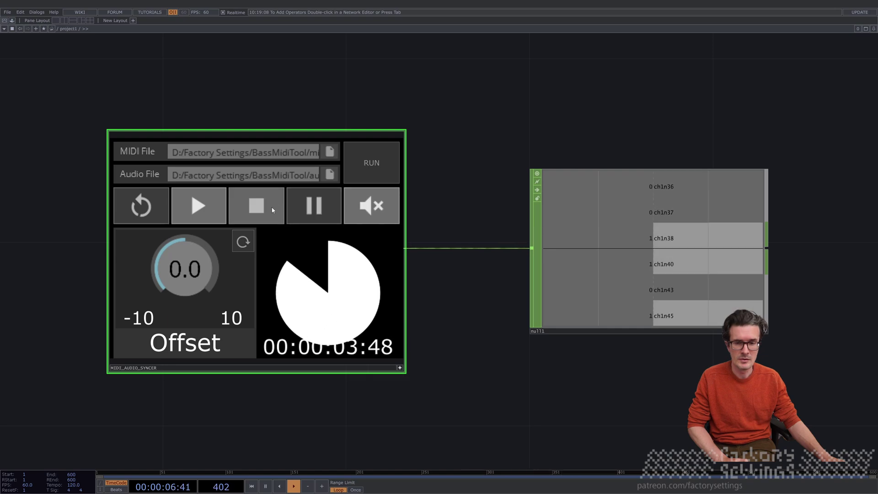
click(256, 207)
click(350, 201)
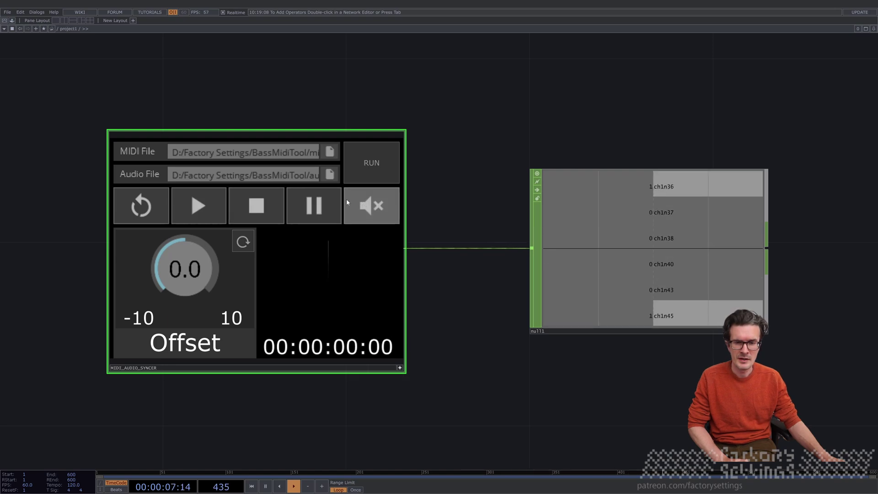
click(215, 208)
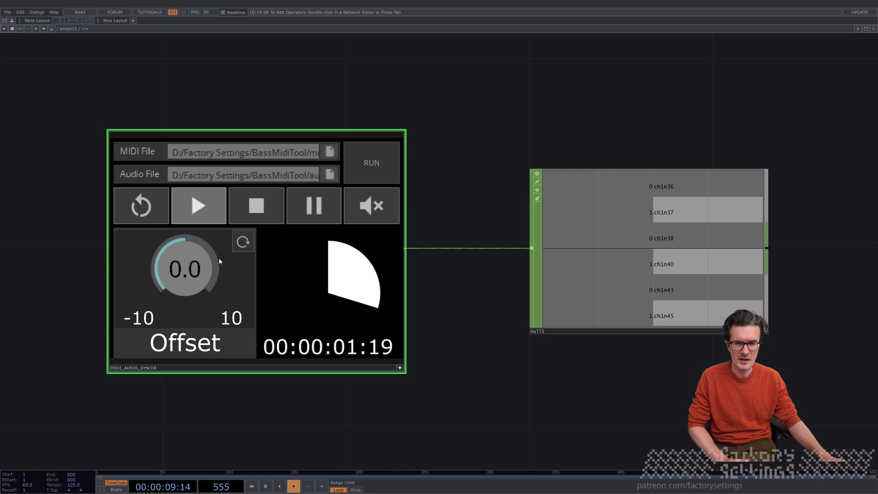
Try the Offset knob, reset it, and change its range labels to -15 and 15
drag(205, 286, 170, 281)
click(243, 241)
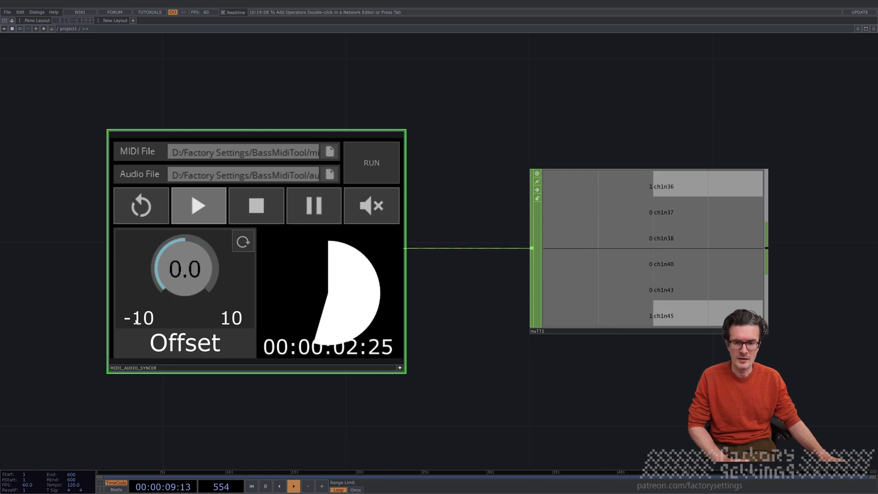
click(236, 320)
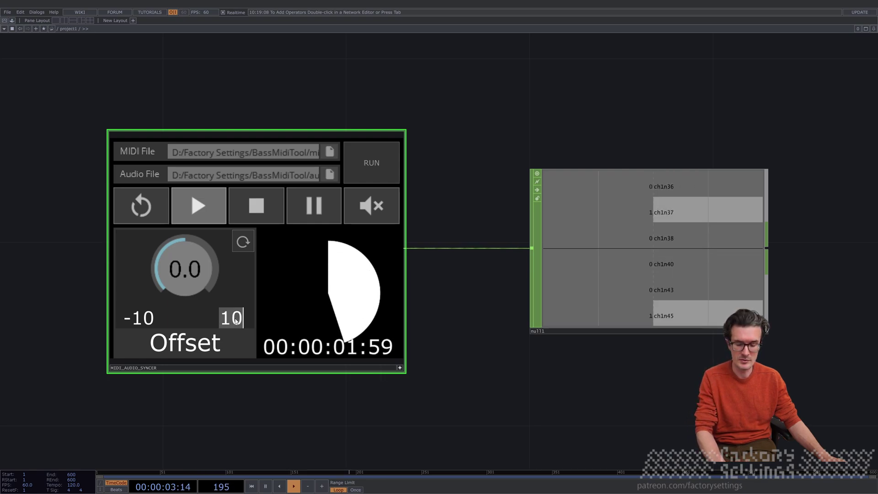
text(15)
key(Return)
click(145, 319)
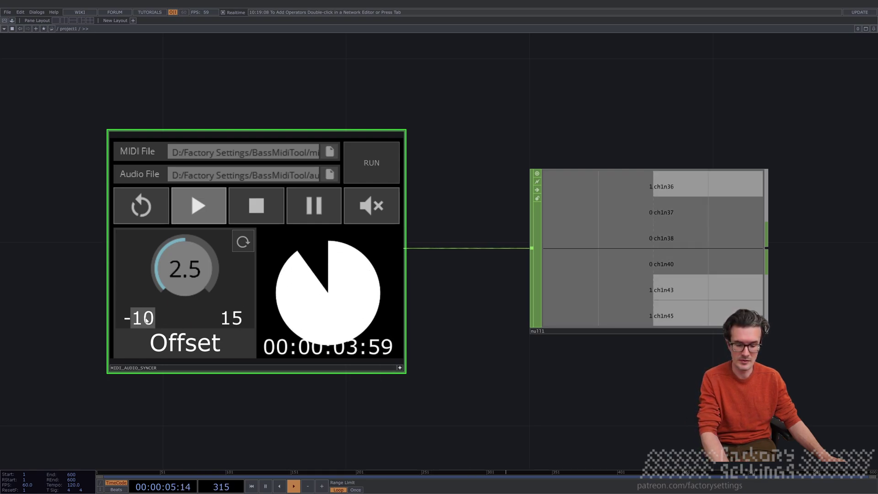
text(-15)
key(ctrl+a)
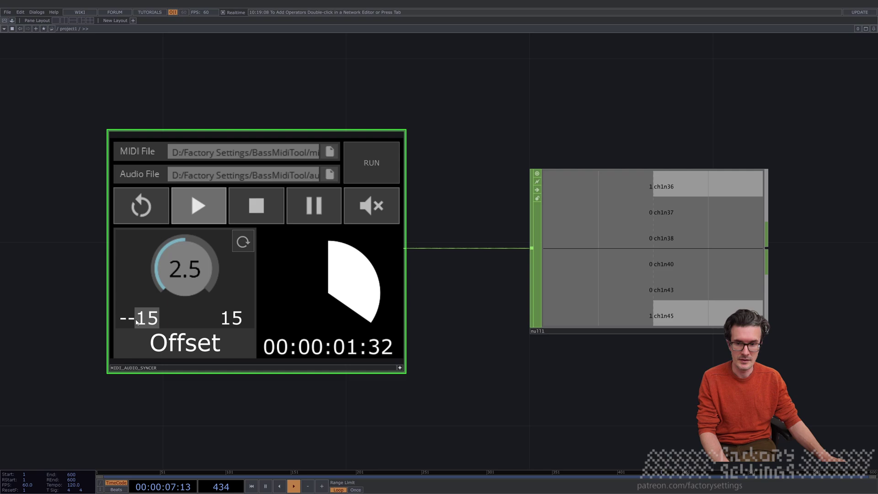
text(-15)
key(Return)
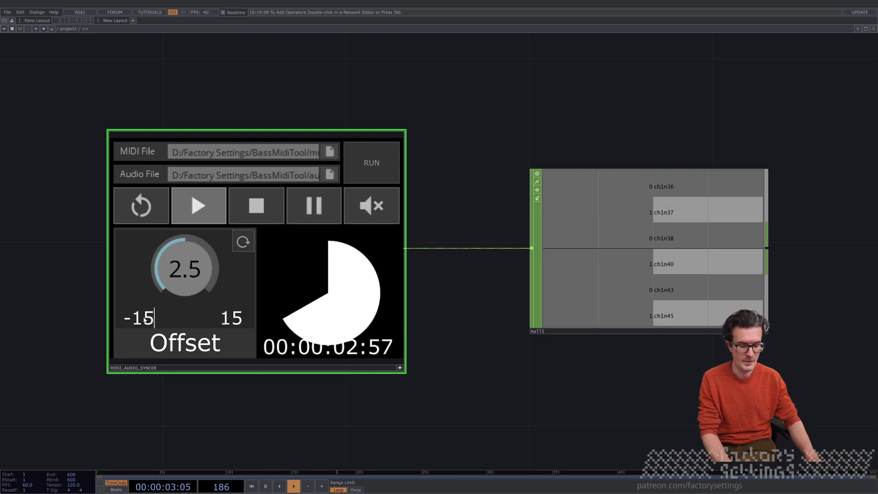
Sweep the offset across the wider range, reset it to 0.0, stop playback and select both nodes
mouse_move(161, 261)
mouse_down()
mouse_move(161, 280)
mouse_move(161, 256)
mouse_up()
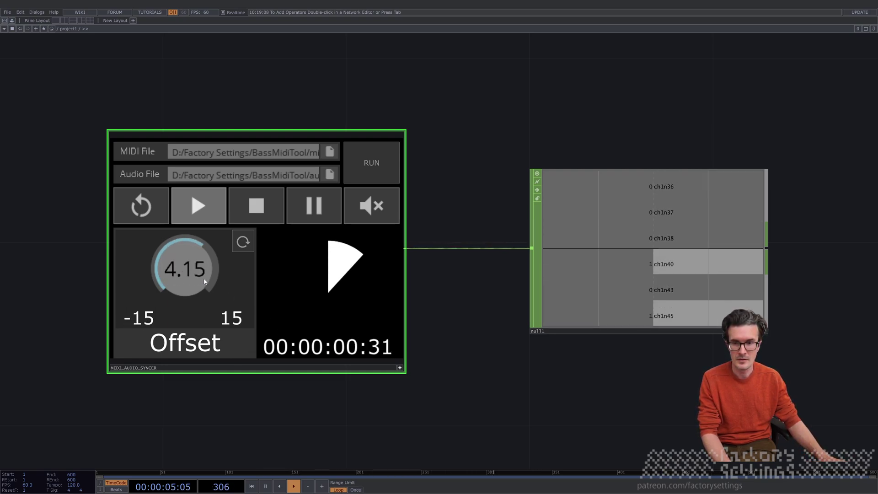
click(246, 244)
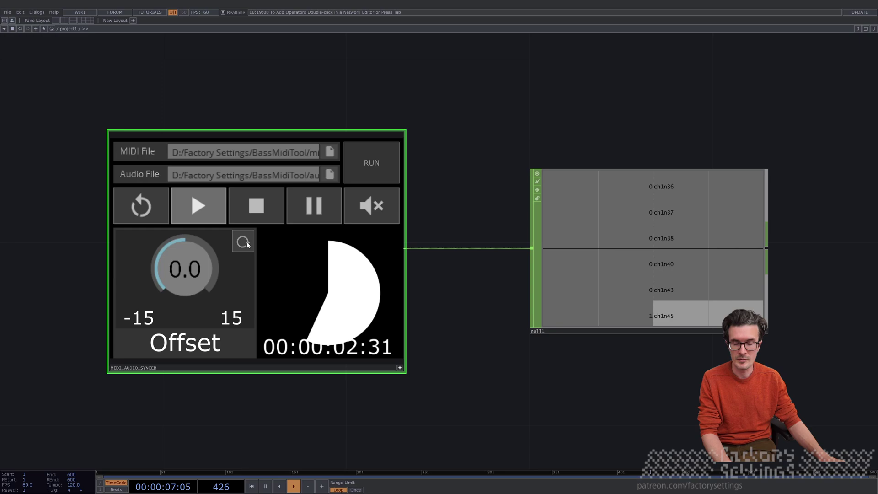
click(273, 206)
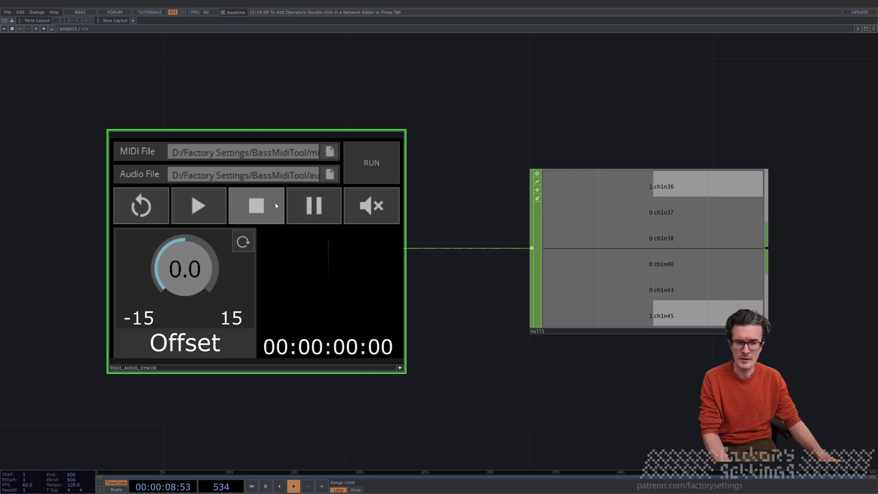
drag(73, 56, 770, 394)
Delete the old syncer and null1, then place MIDI_AUDIO_SYNCER from Palette's My Components > MIDI
key(Delete)
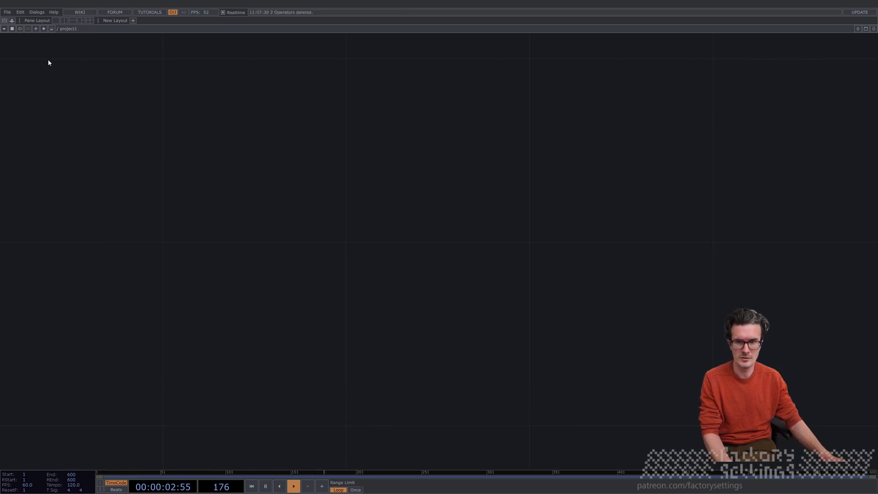
click(11, 21)
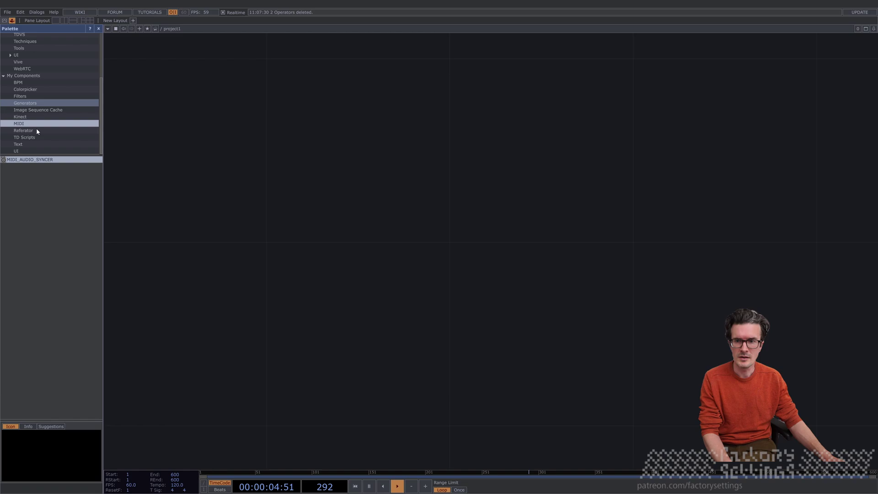
drag(30, 159, 317, 223)
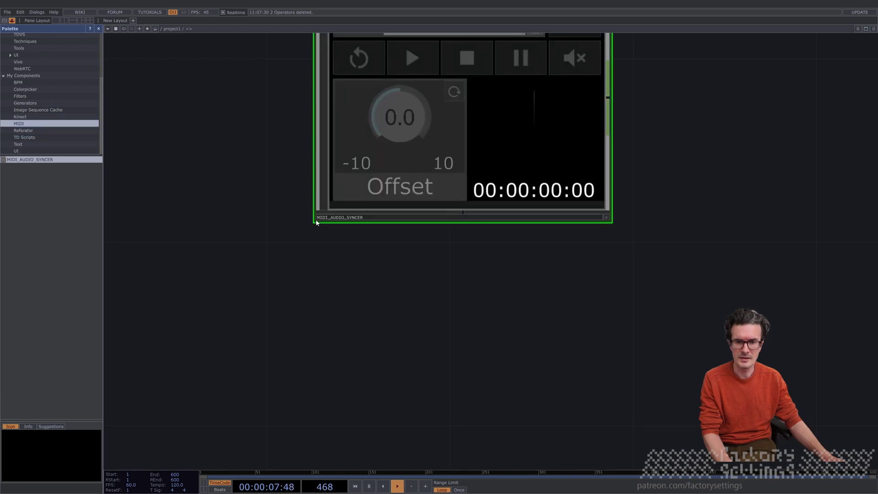
click(99, 28)
key(h)
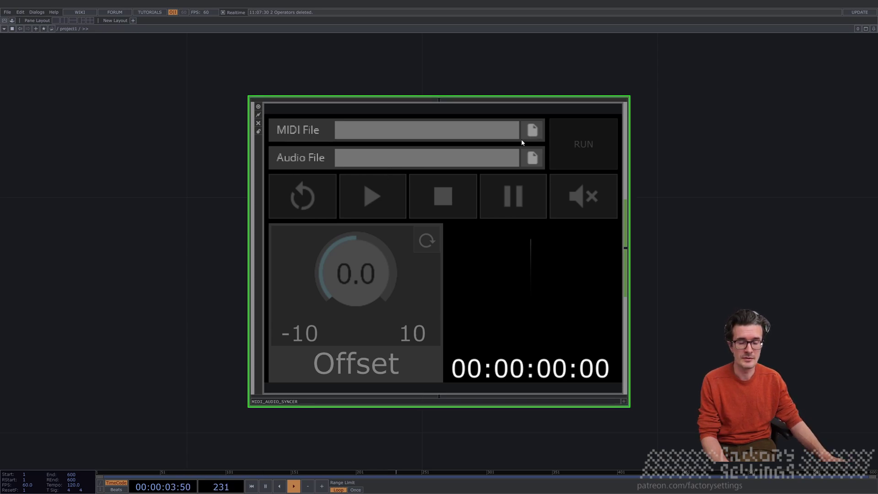
Enable the syncer's viewer and load its MIDI and audio files from D:/Factory Settings/BassMidiTool
click(625, 402)
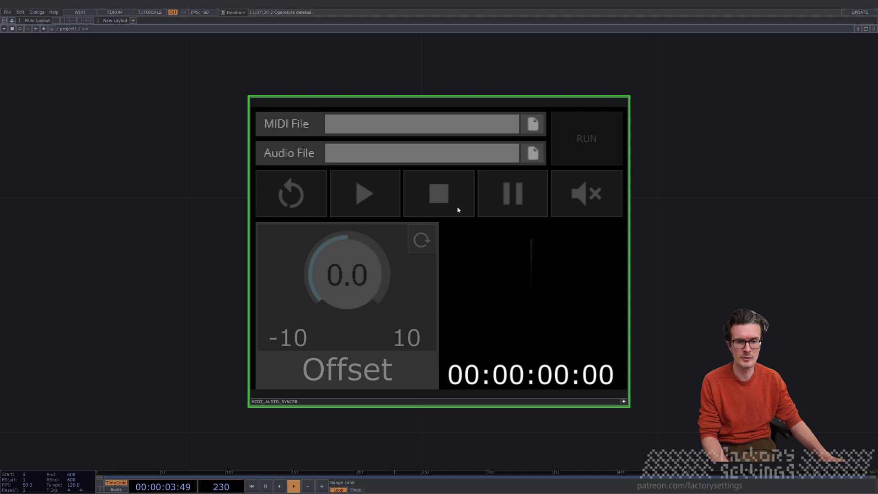
click(532, 126)
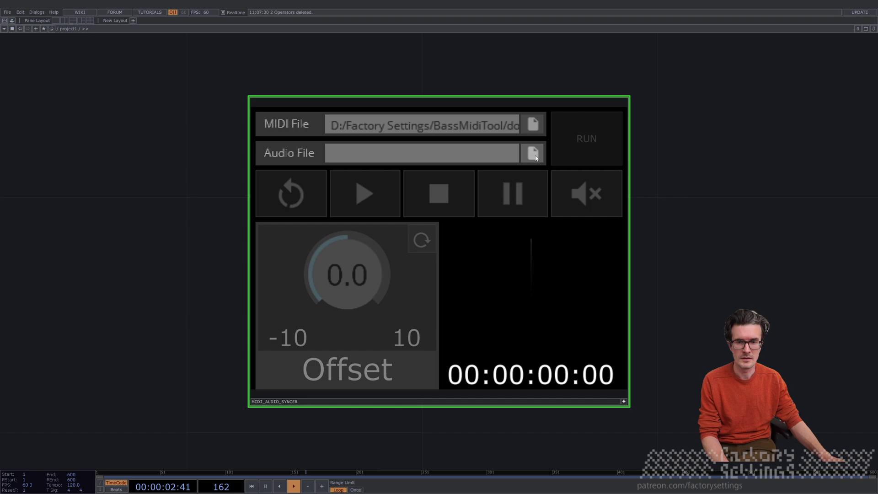
click(534, 153)
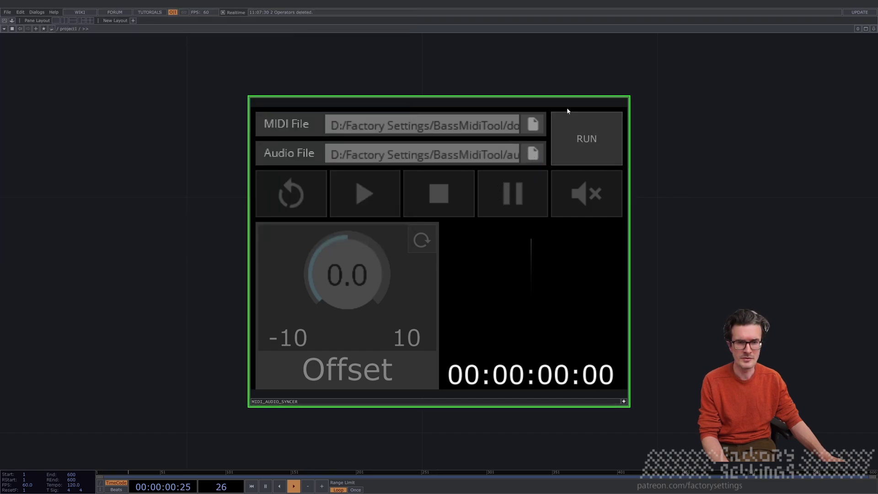
Run the syncer with the loaded files, start playback and mute the audio
click(588, 140)
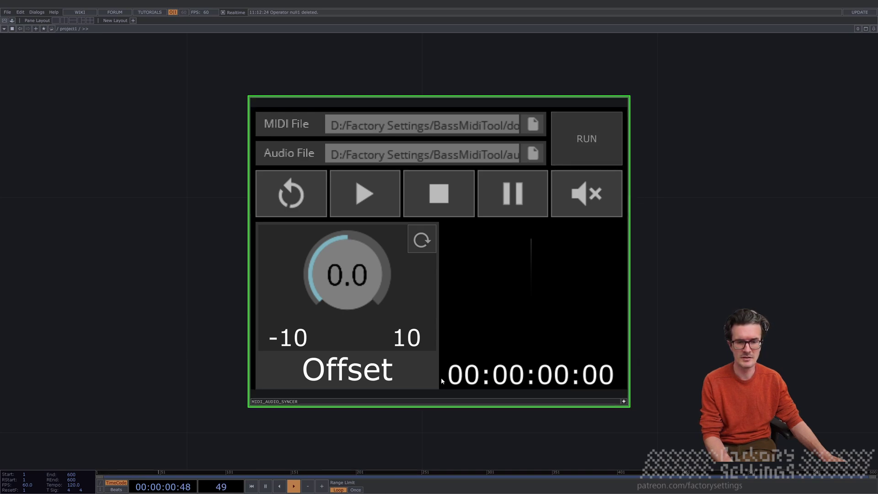
click(367, 197)
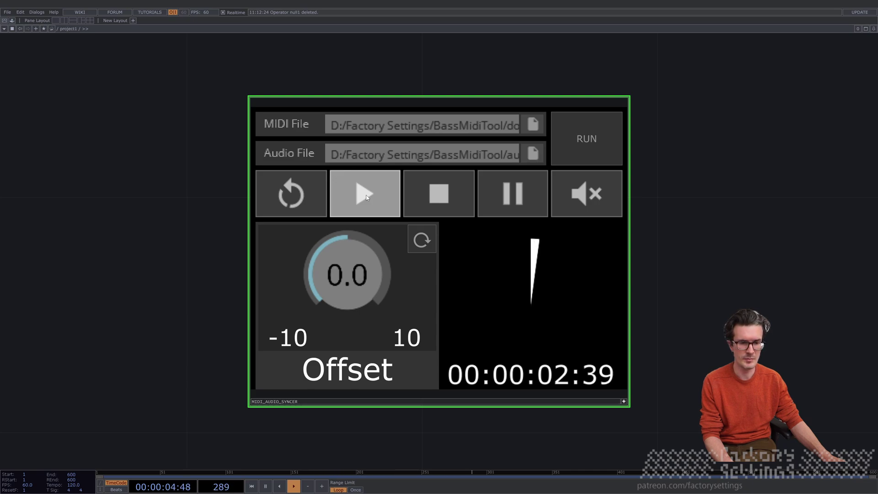
click(596, 201)
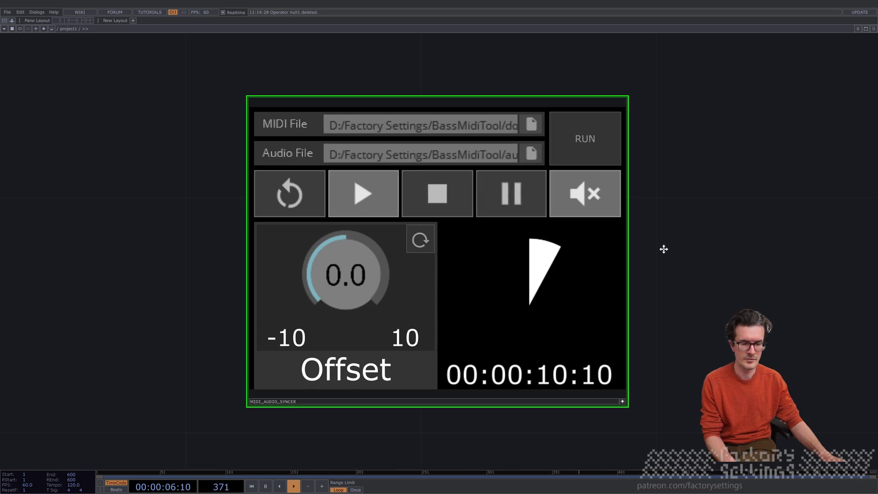
drag(641, 248, 552, 249)
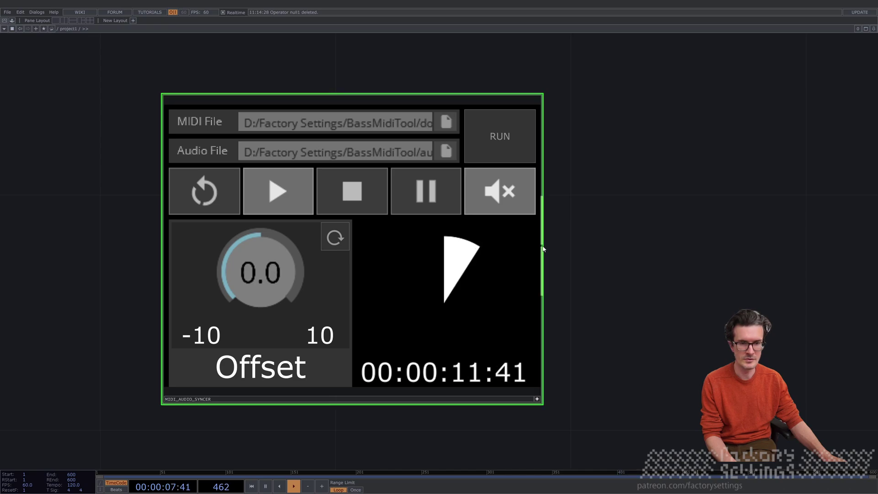
Wire a Null CHOP, null1, to the syncer's output and zoom in on its MIDI note channels
right_click(544, 249)
click(552, 243)
click(801, 261)
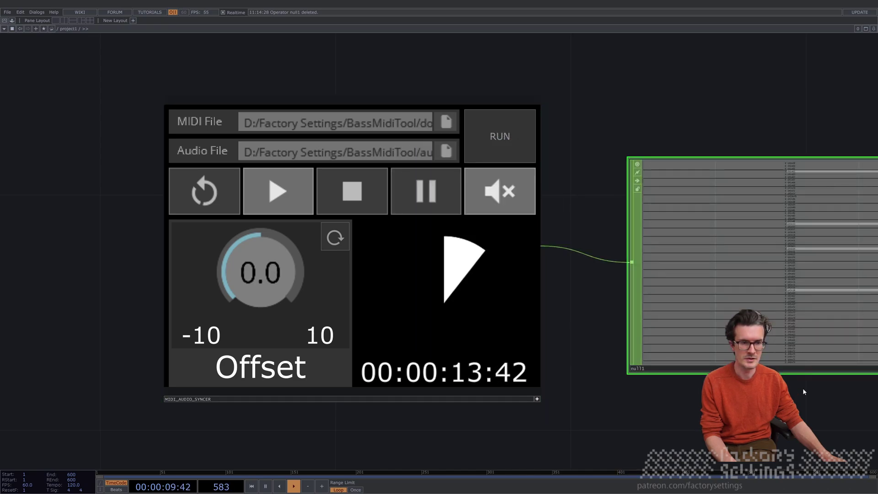
scroll(702, 272, right, 3)
scroll(702, 272, up, 5)
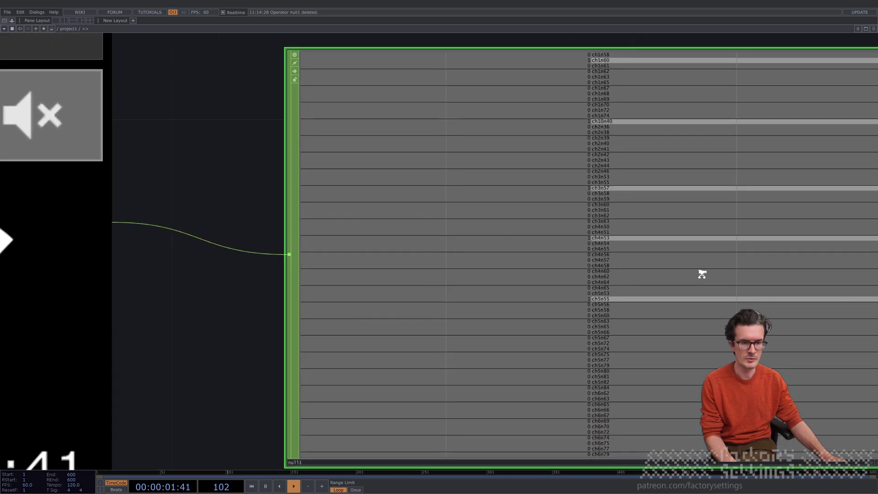
scroll(702, 274, down, 5)
scroll(702, 274, up, 2)
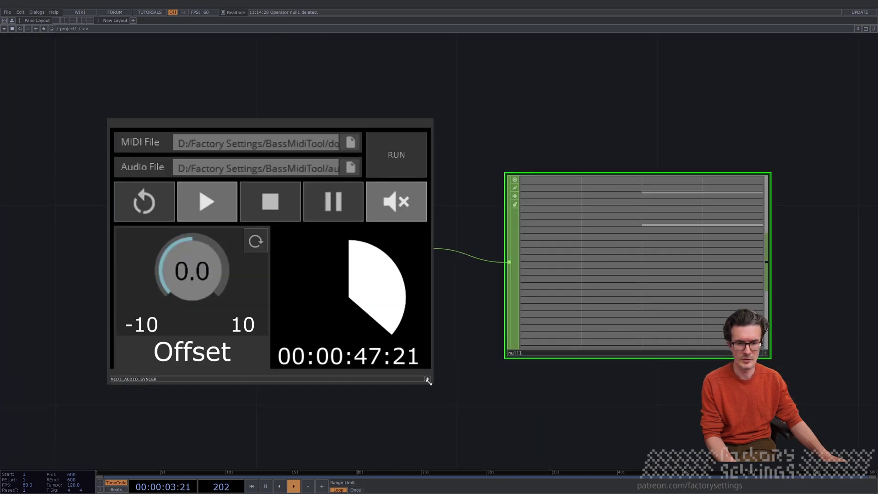
Inside the syncer's OUTPUT component, turn on viewers for CH_0–CH_6 and inspect them
double_click(427, 379)
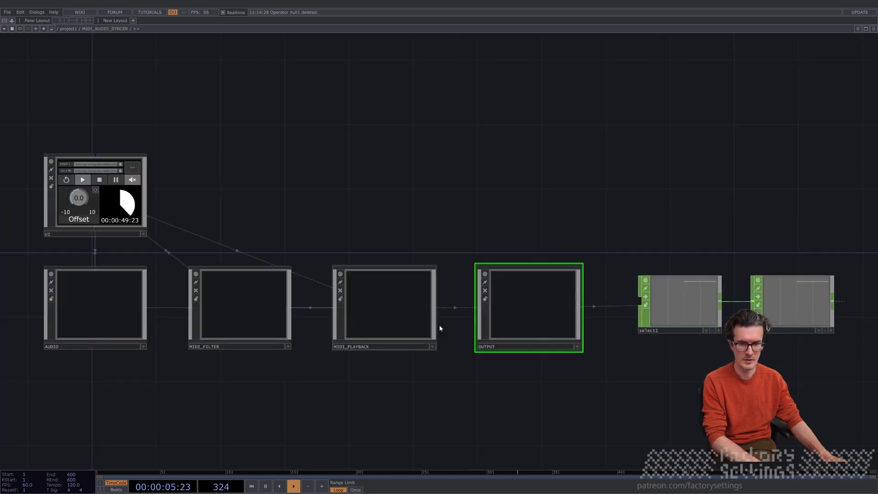
double_click(528, 310)
drag(402, 54, 507, 463)
click(418, 414)
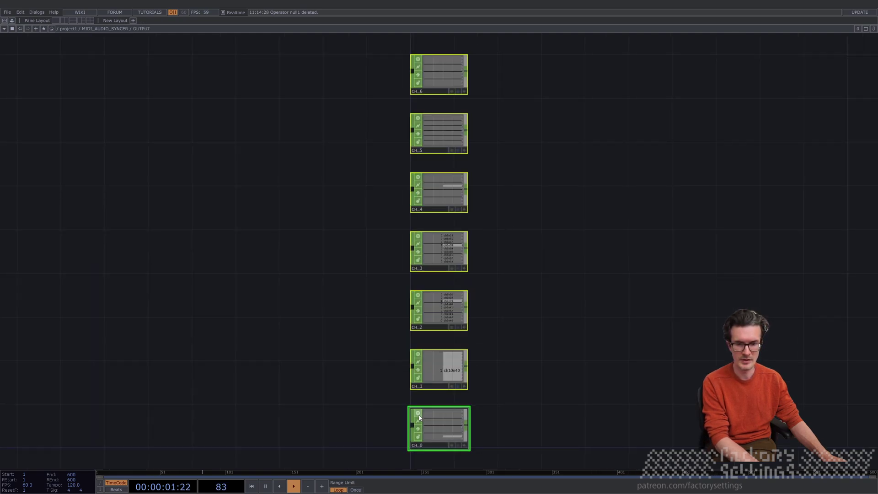
scroll(430, 177, up, 3)
scroll(549, 125, down, 3)
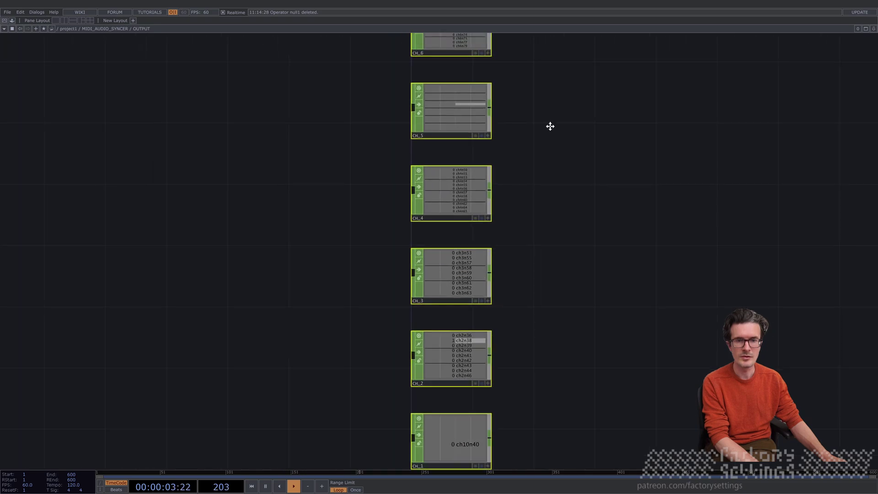
scroll(472, 127, up, 4)
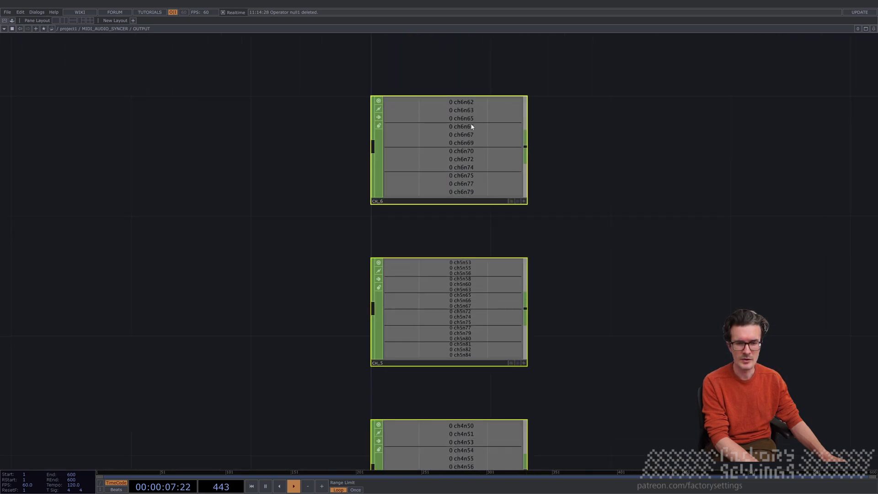
scroll(471, 123, down, 5)
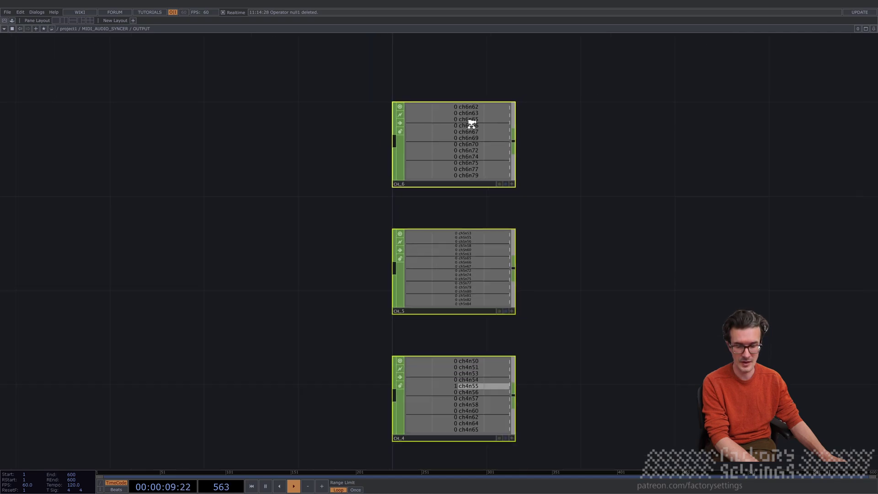
scroll(556, 301, down, 8)
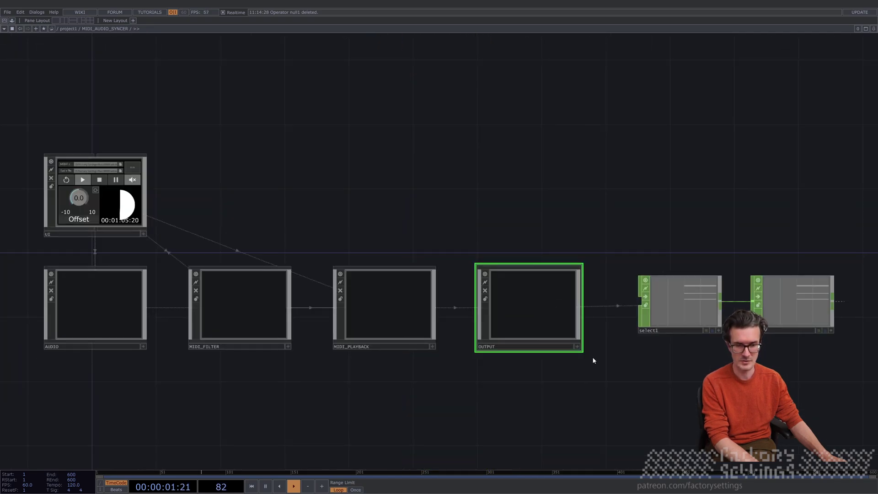
Create a Select CHOP, select1, above null1 in /project1
scroll(661, 335, down, 3)
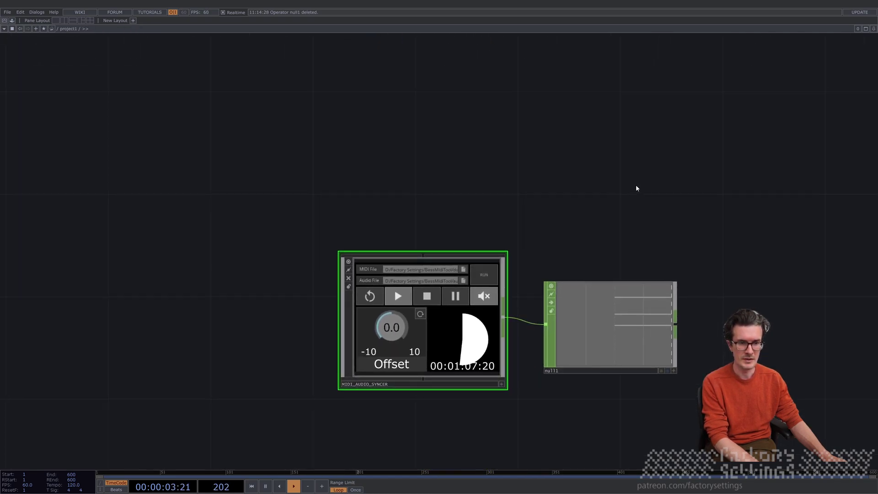
key(Tab)
text(se)
click(688, 203)
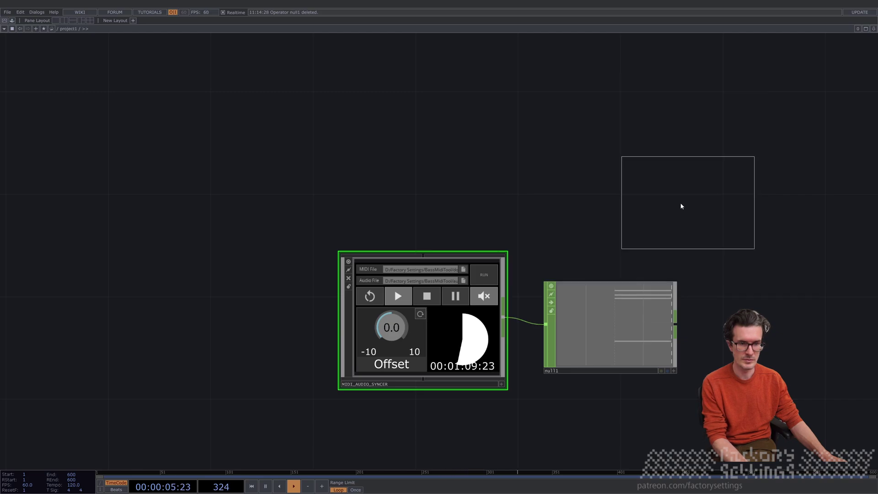
click(619, 199)
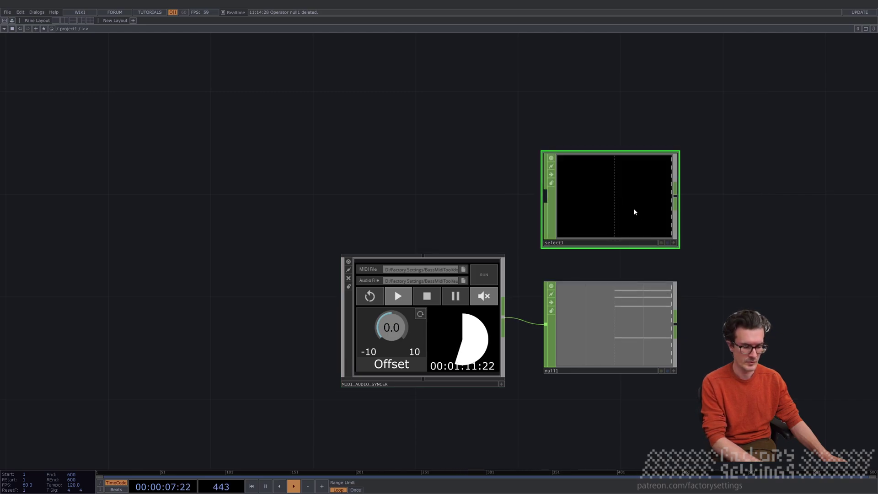
Set select1's CHOPs parameter to MIDI_AUDIO_SYNCER/OUTPUT/CH_1
key(p)
click(772, 66)
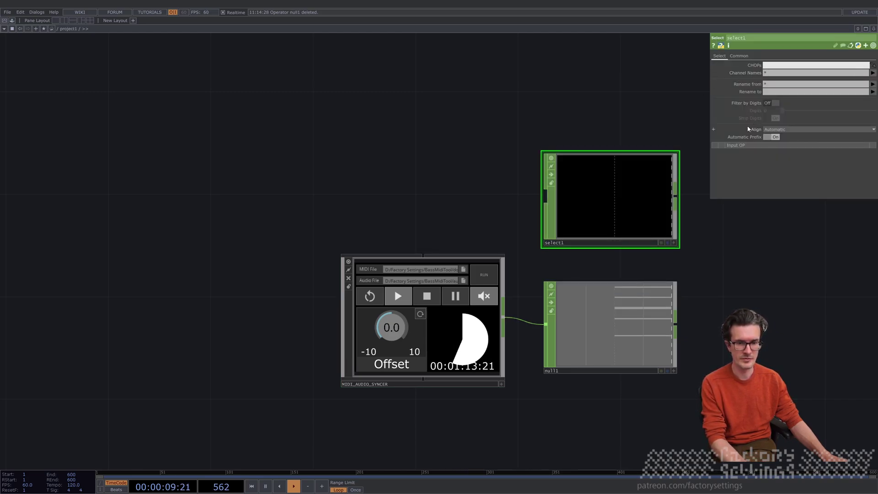
text(OUT)
key(BackSpace)
key(BackSpace)
key(BackSpace)
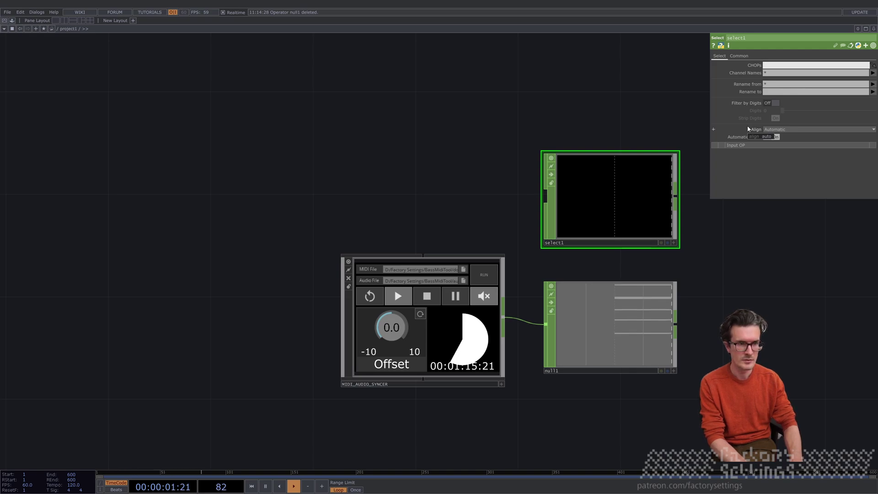
text(MIDI_AU)
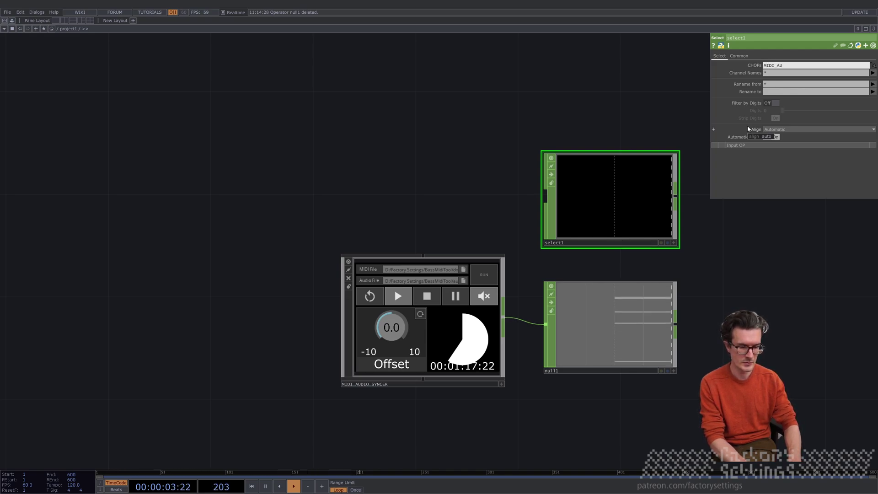
text(DIO_SYNCE)
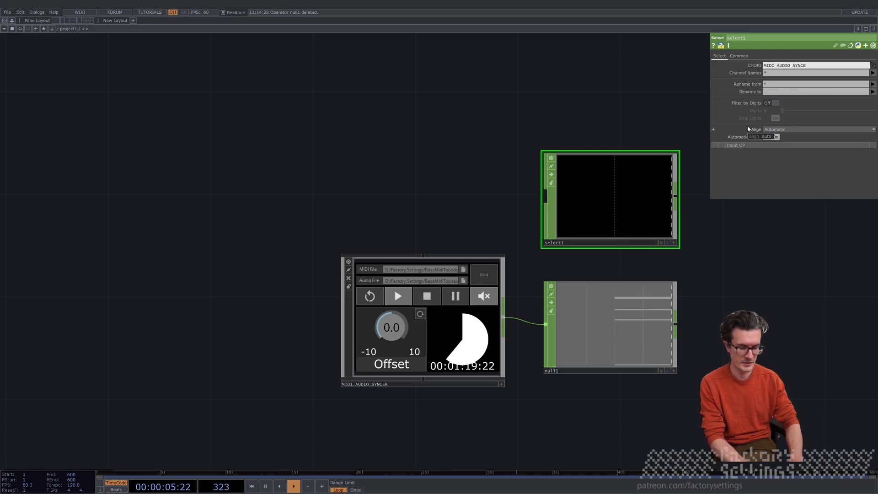
text(R/OUTPUT/CH)
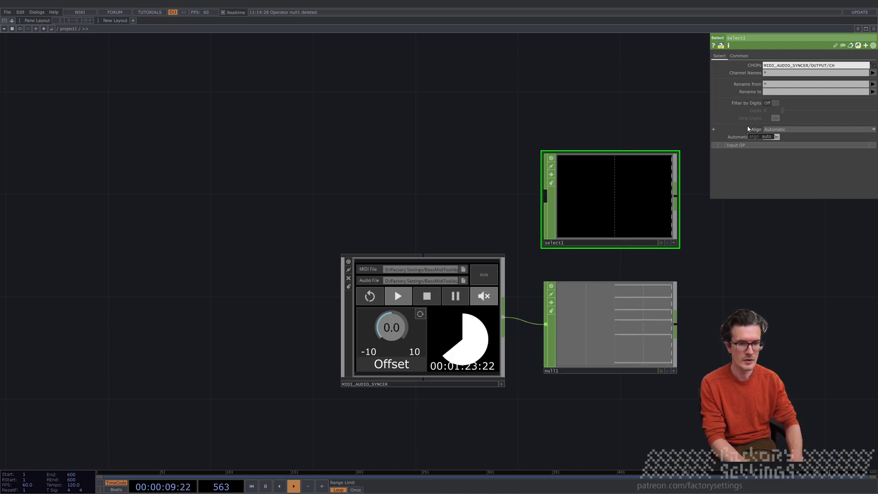
text(_1)
key(Return)
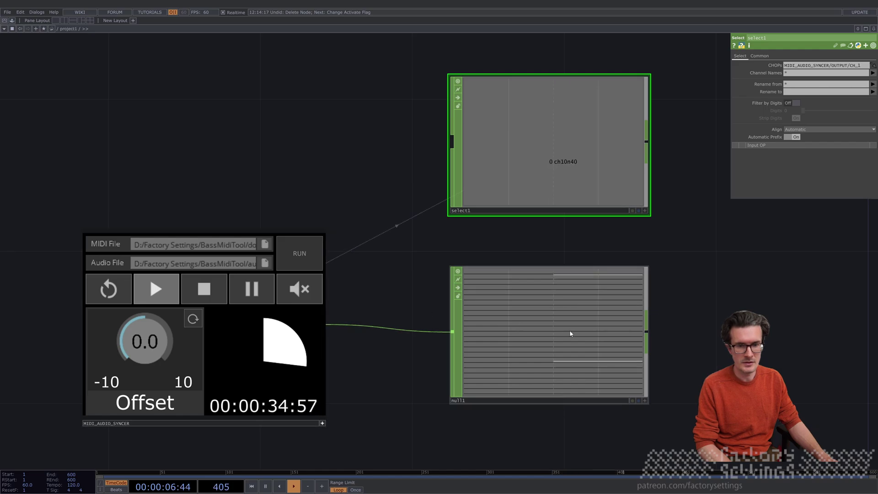
Remove null1 and duplicate select1 as select2 reading OUTPUT/CH_0
click(588, 332)
click(570, 165)
key(ctrl+c)
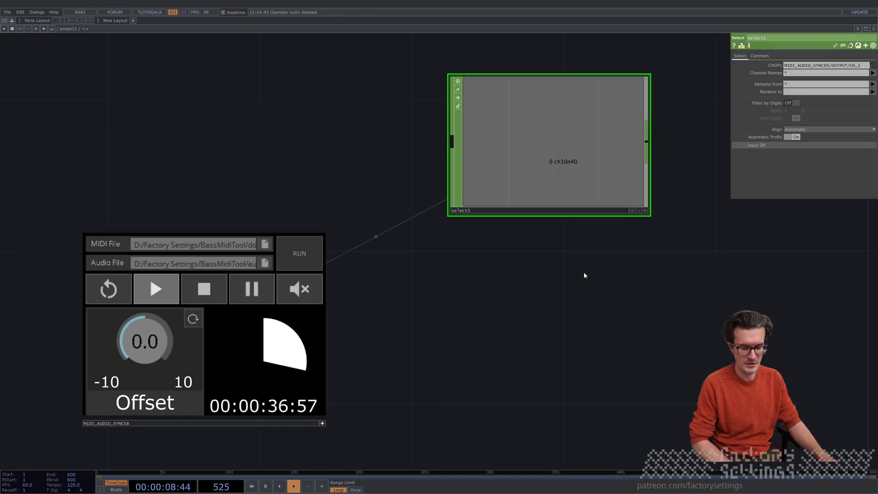
key(ctrl+v)
click(860, 65)
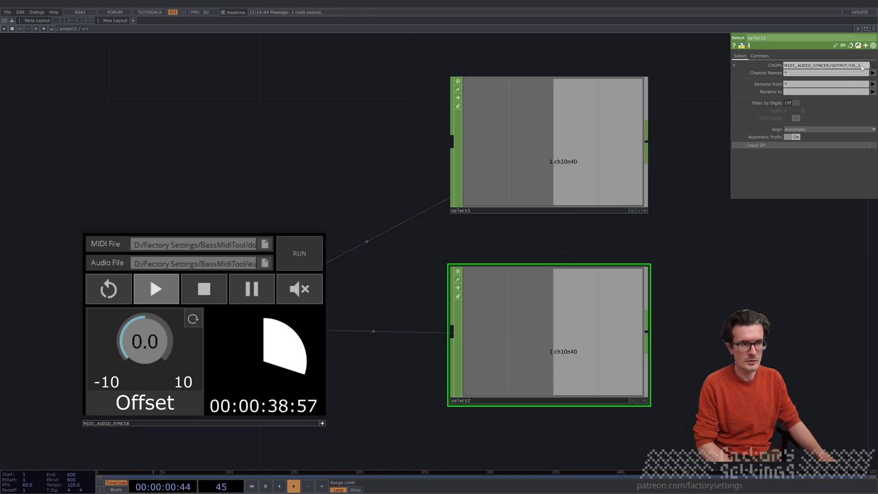
key(BackSpace)
text(0)
key(Return)
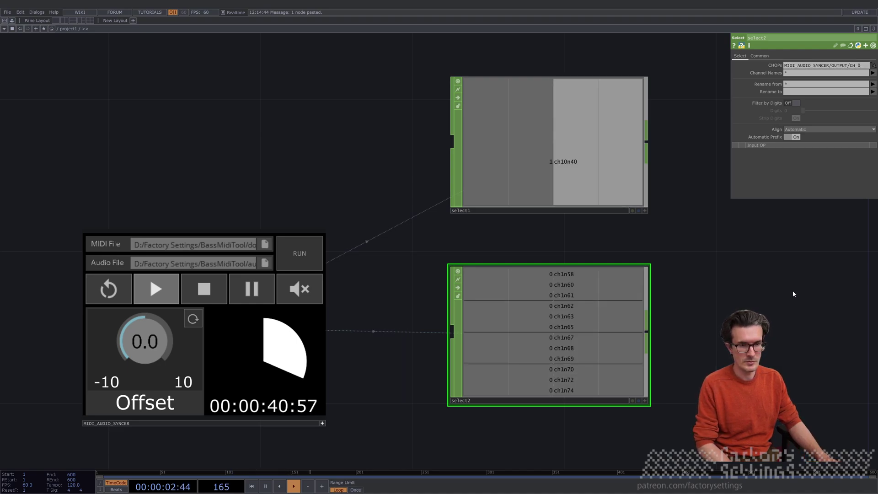
Duplicate select2 as select3, placed right of select1, reading CH_2
drag(792, 291, 456, 260)
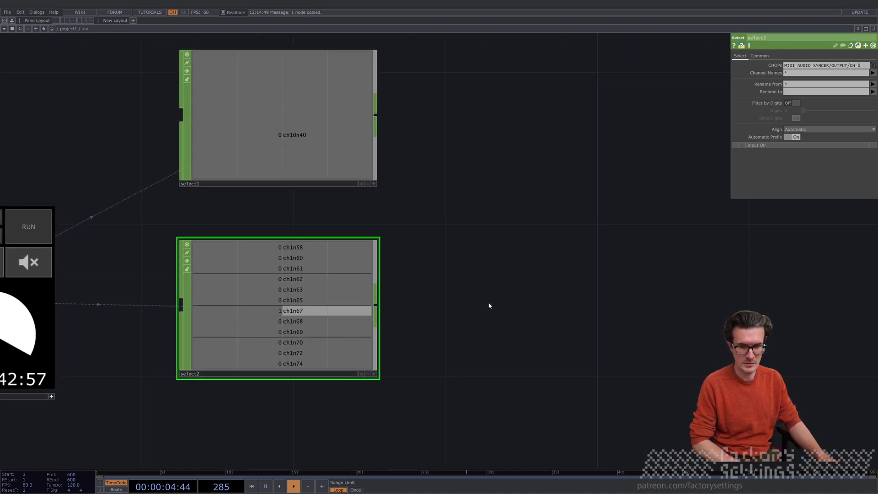
key(ctrl+c)
key(ctrl+v)
drag(466, 223, 580, 71)
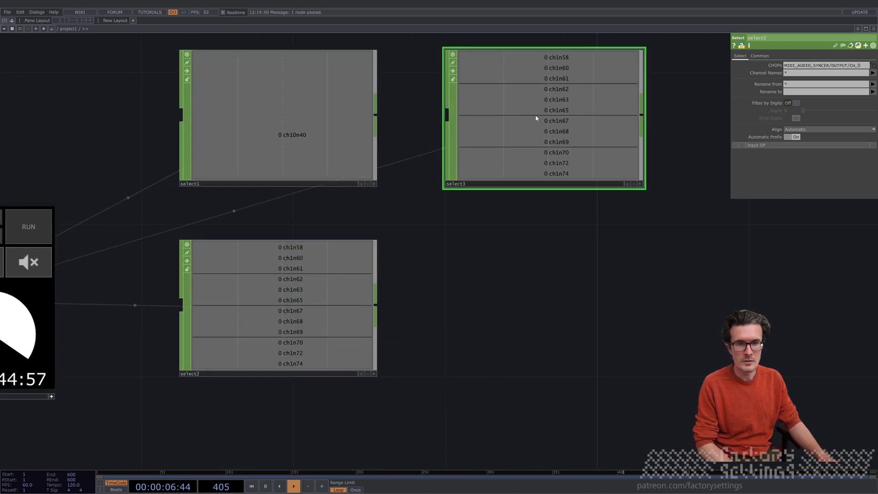
key(BackSpace)
text(2)
key(Return)
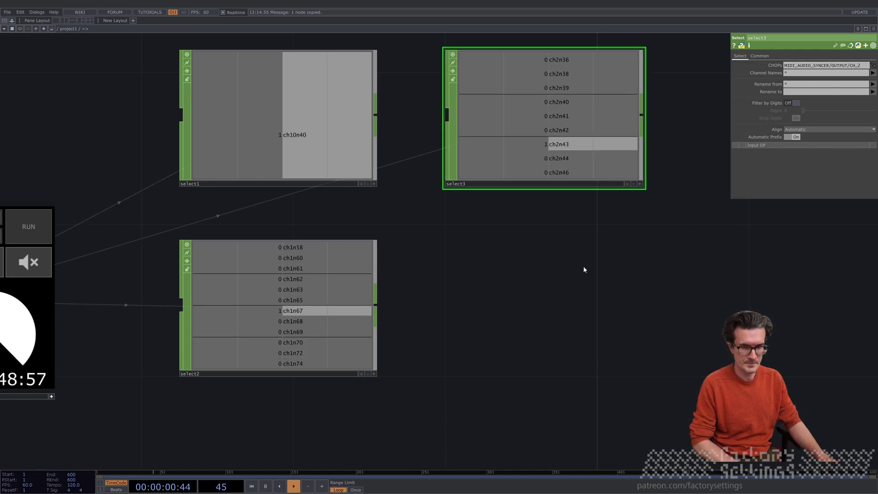
Paste another copy as select4 reading CH_3
key(ctrl+v)
click(866, 66)
key(BackSpace)
text(3)
key(Return)
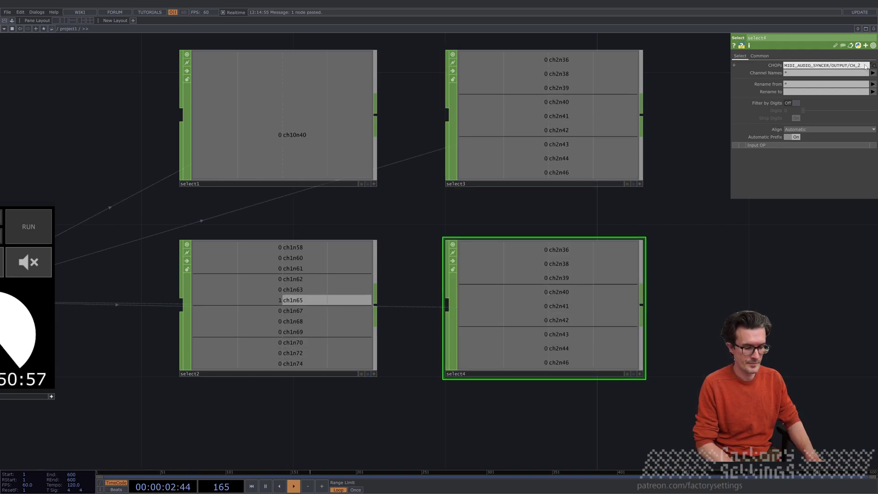
Copy select3 and select4 together and paste the pair as select5 and select6
drag(665, 284, 411, 288)
right_drag(515, 215, 398, 349)
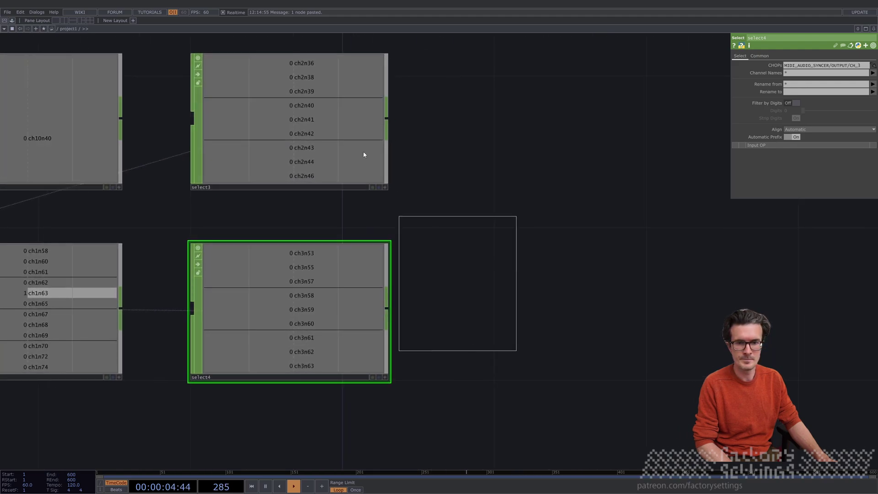
key(ctrl+c)
key(ctrl+v)
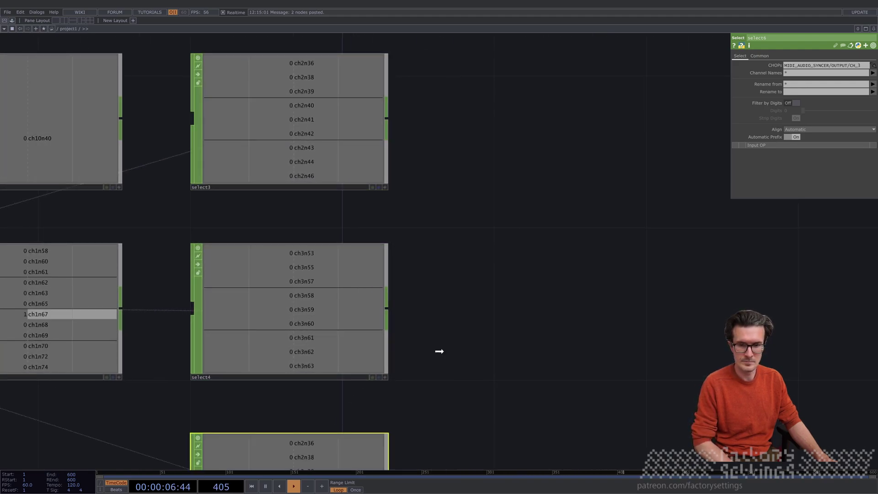
click(591, 105)
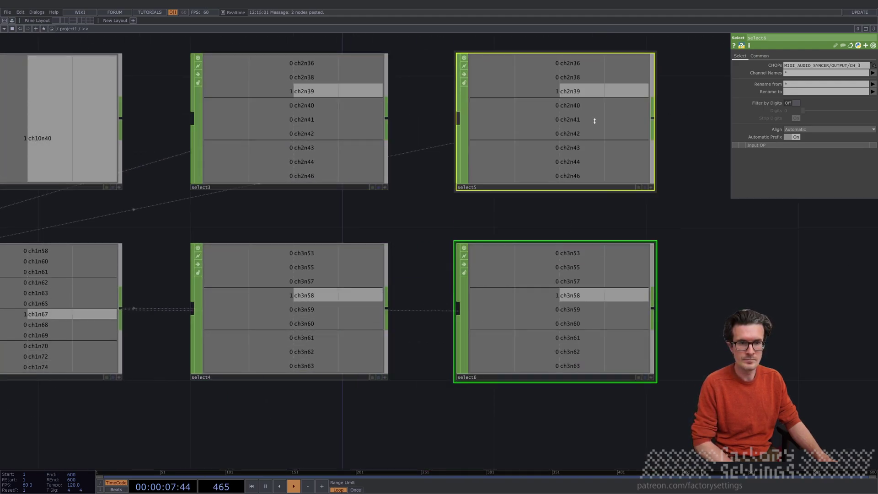
Point select5's CHOPs path to CH_4
click(862, 65)
key(BackSpace)
text(4)
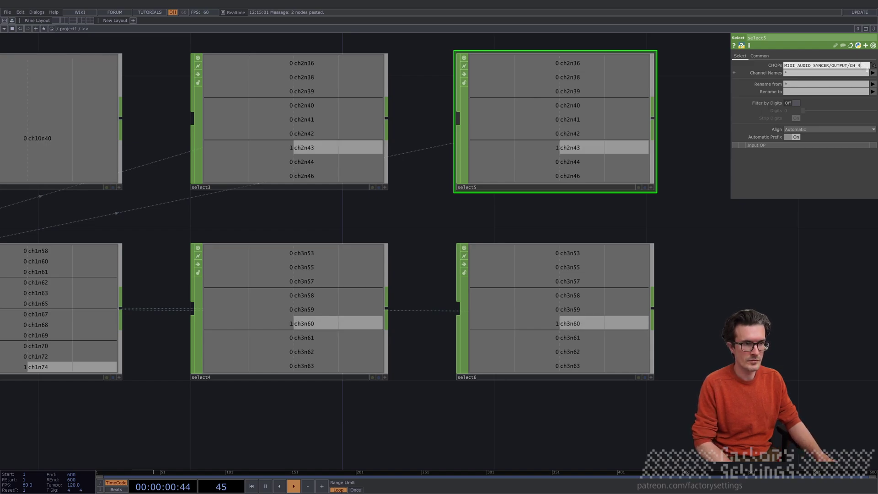
key(Return)
Point select6's CHOPs path to CH_5 and frame the whole grid of Select CHOPs
click(612, 338)
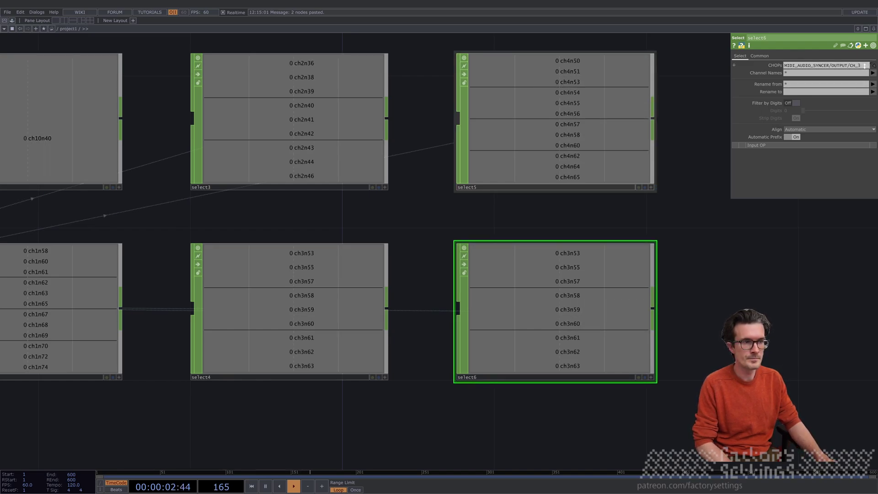
key(BackSpace)
text(5)
key(Return)
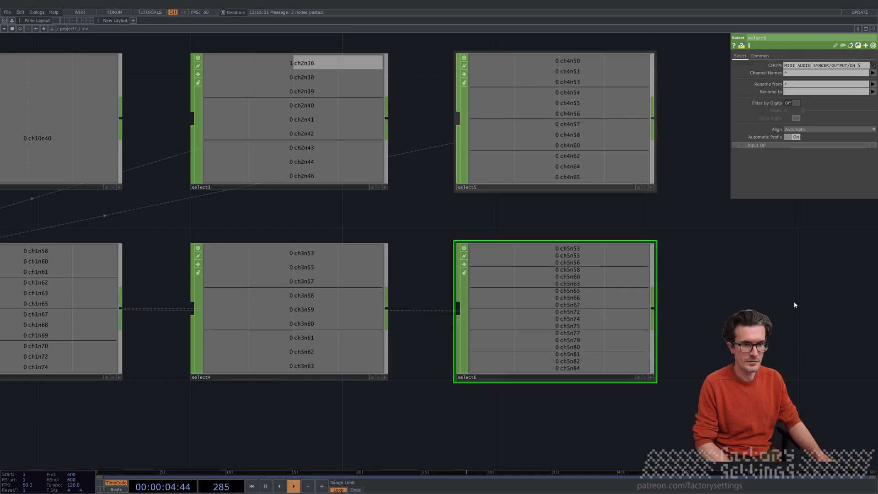
scroll(795, 305, down, 3)
drag(511, 400, 563, 404)
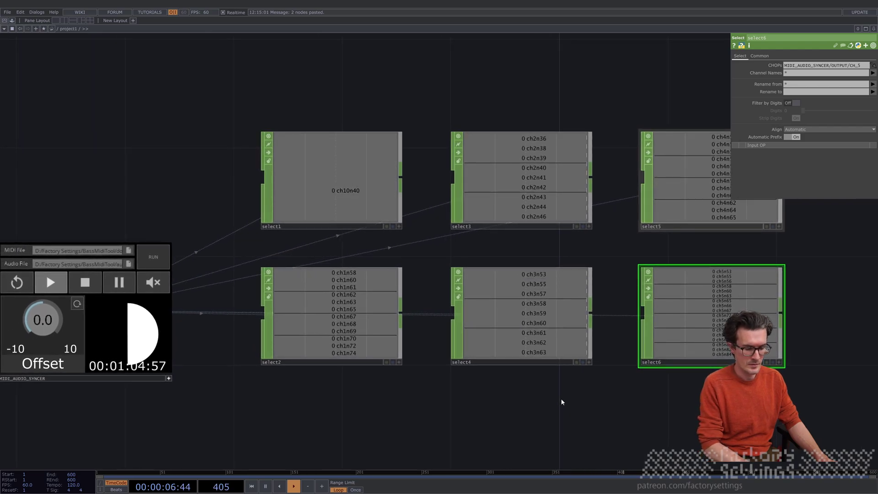
Hide the parameter panel and watch select1–select6 light up their channels' notes
key(p)
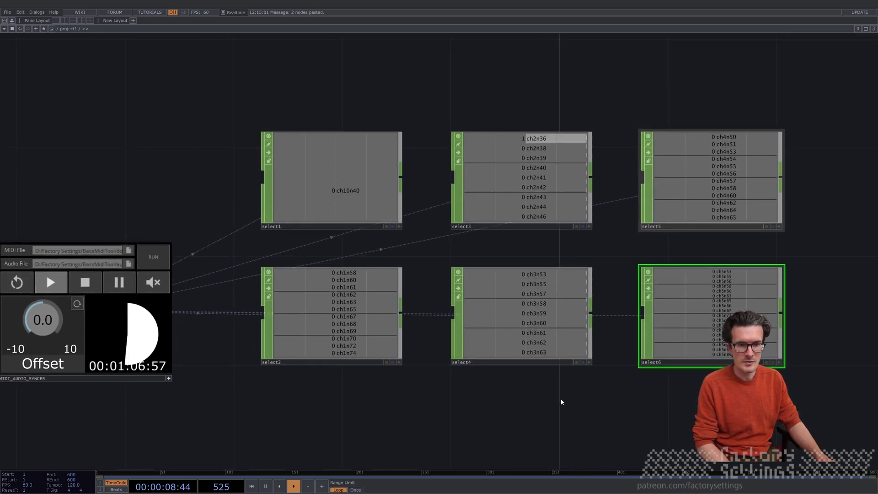